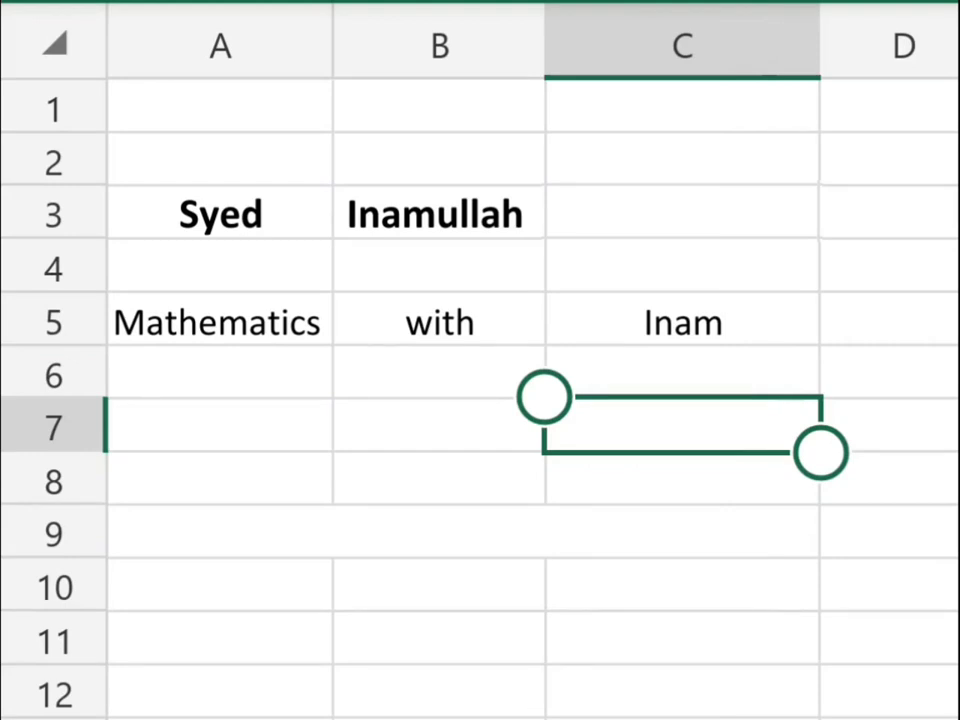
# Select cell C3, beside the Syed and Inamullah cells
pyautogui.click(683, 212)
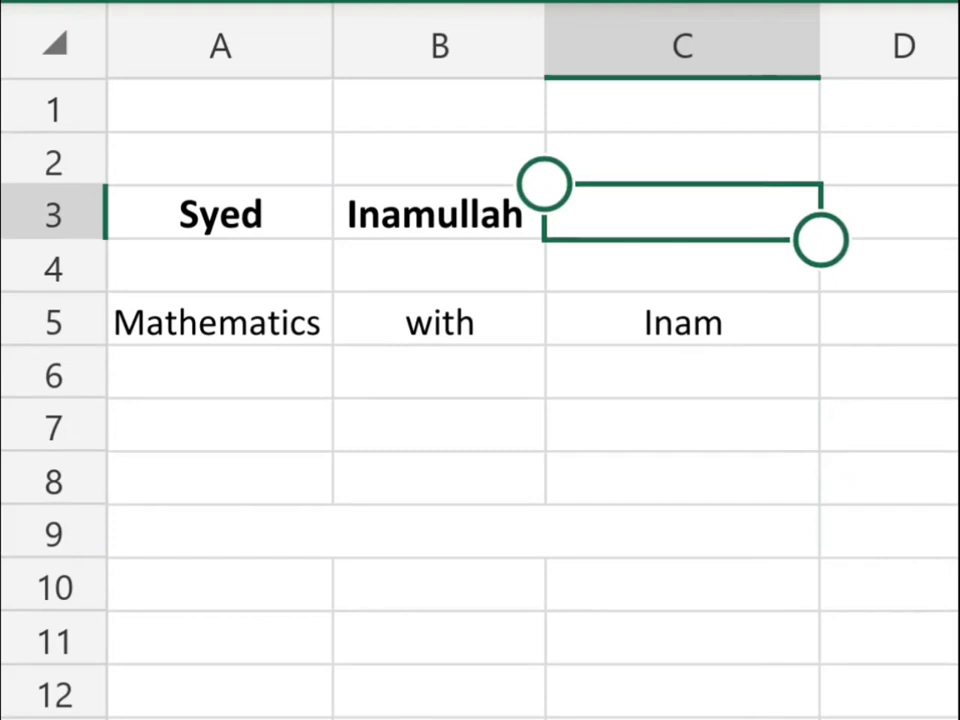
pyautogui.doubleClick(683, 212)
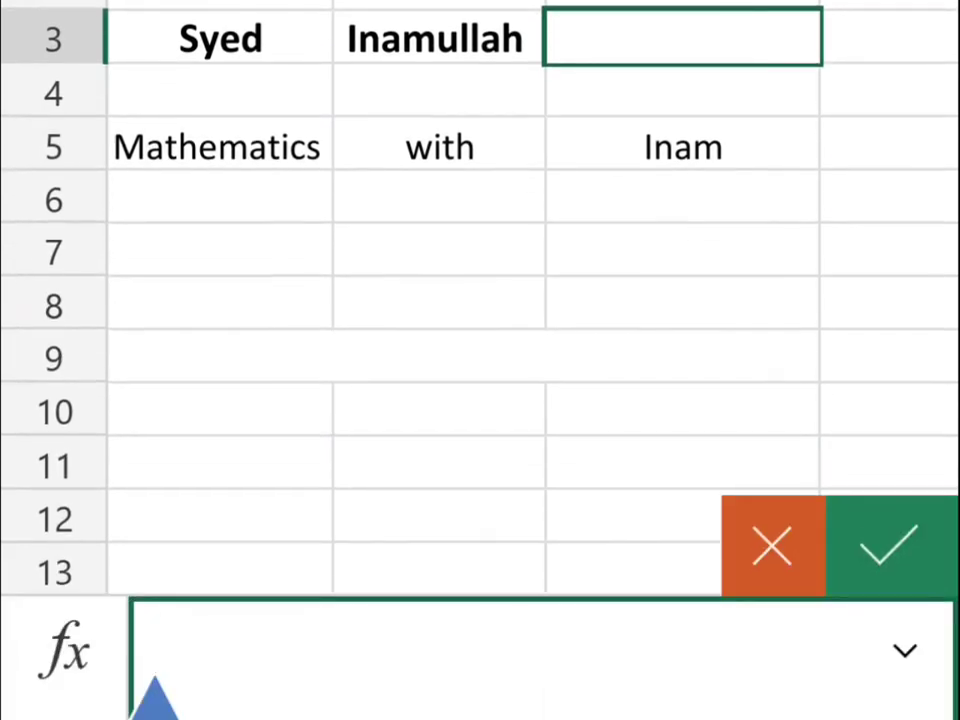
pyautogui.write('=')
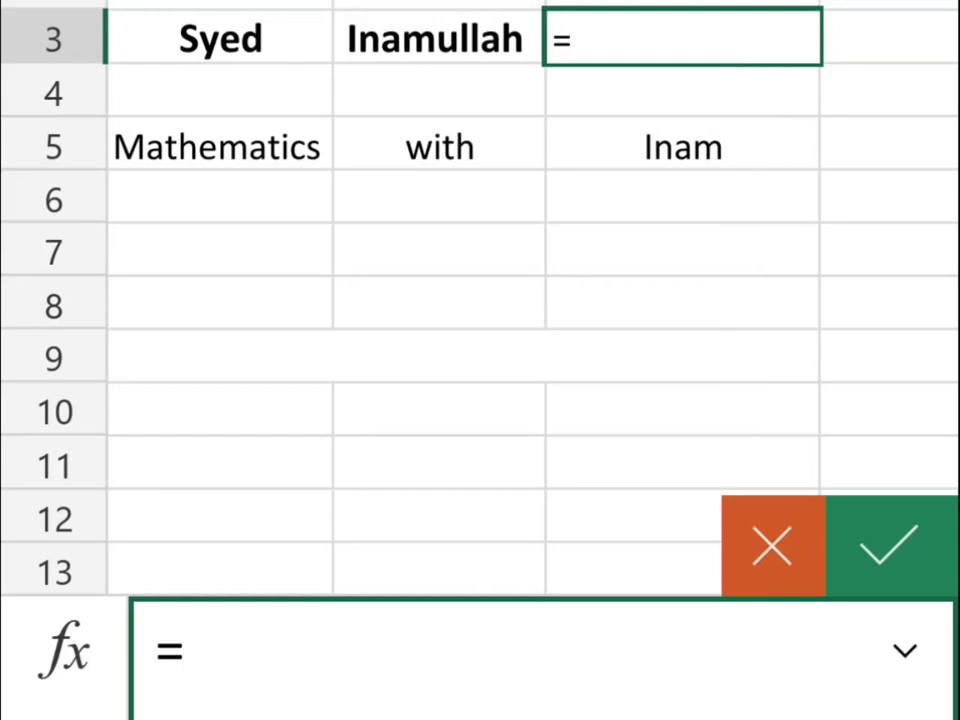
pyautogui.write('c')
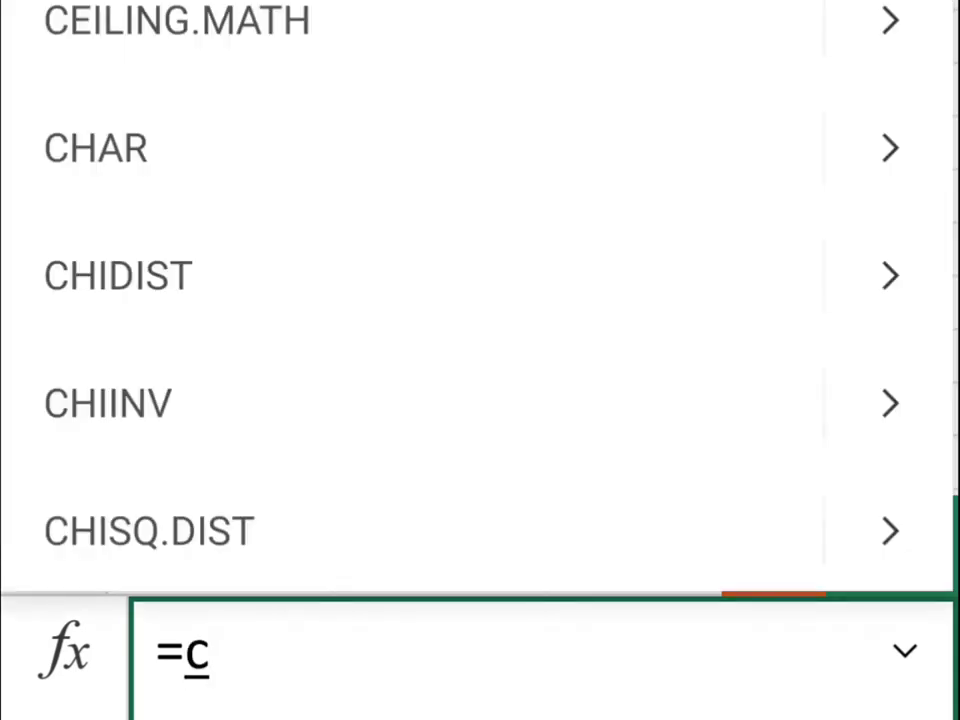
pyautogui.write('on')
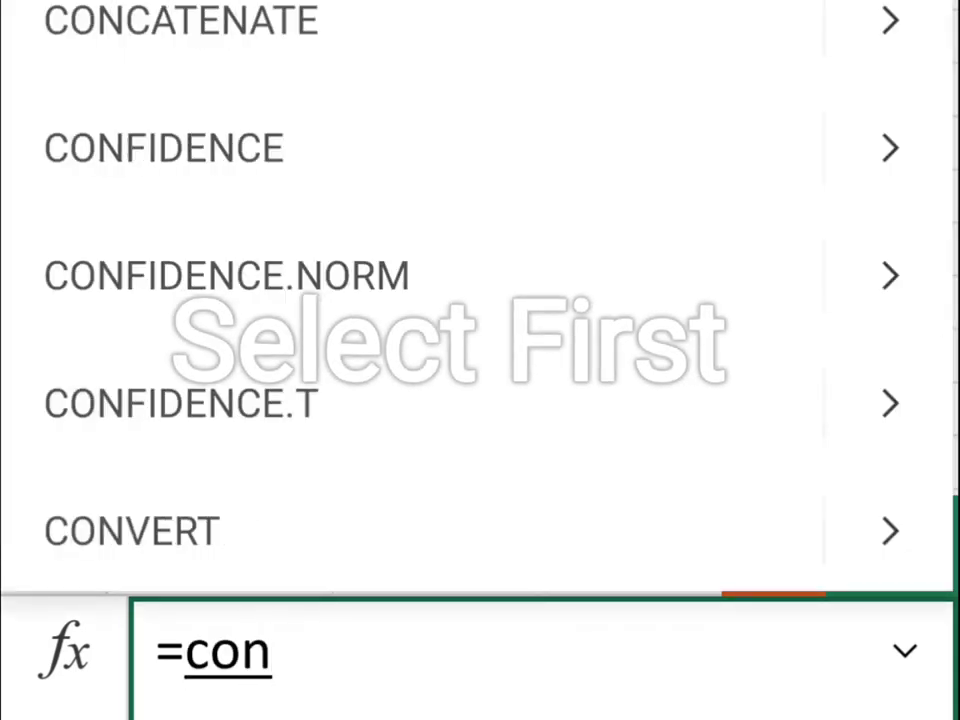
pyautogui.click(180, 20)
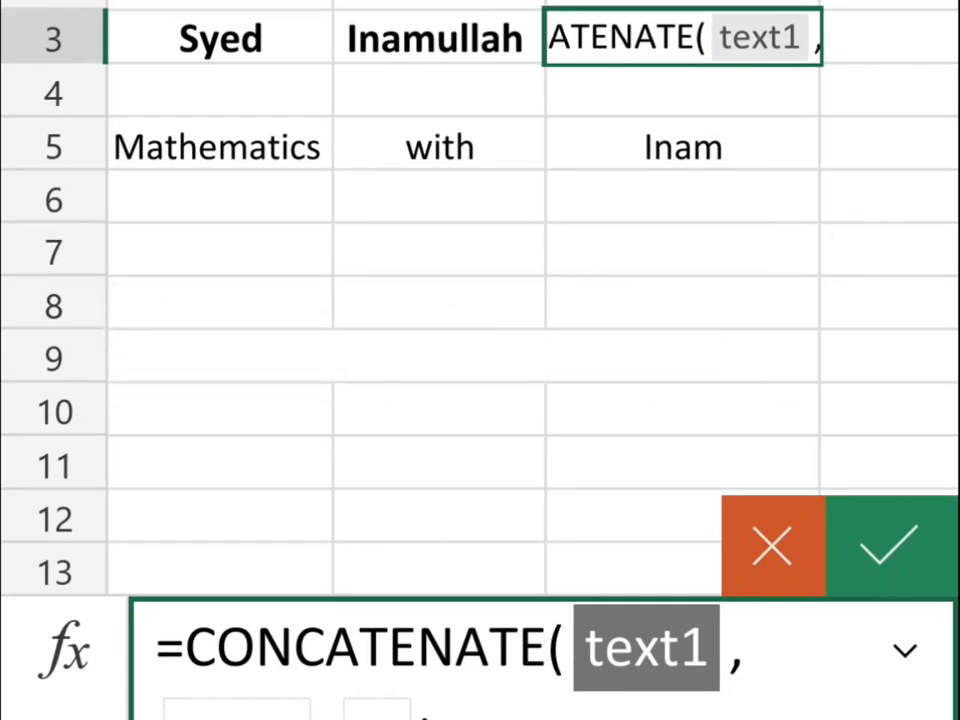
pyautogui.click(220, 38)
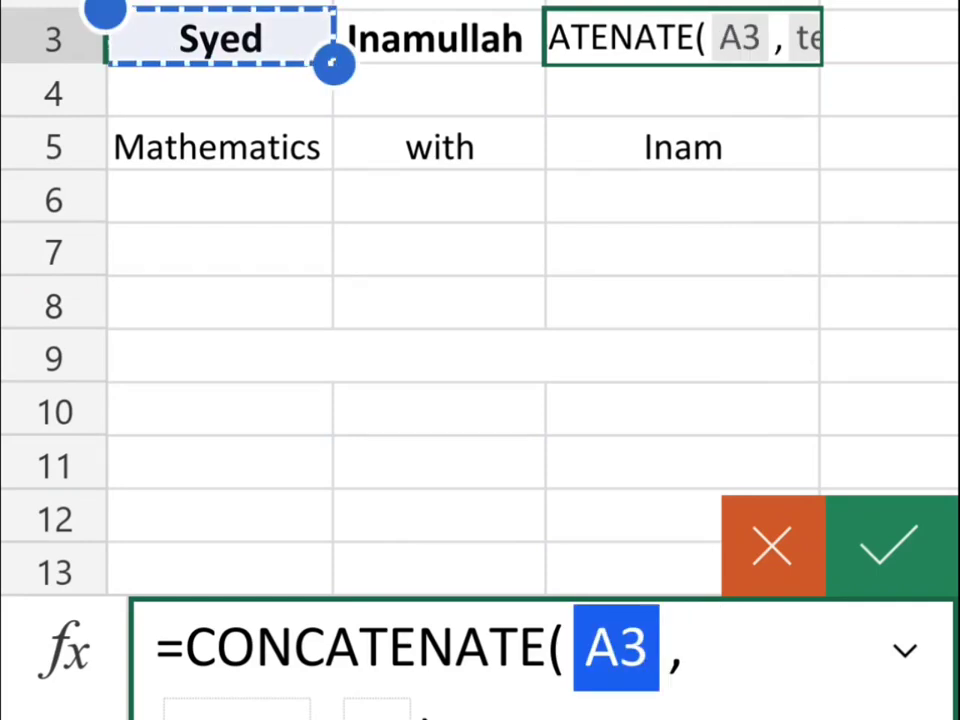
pyautogui.click(236, 712)
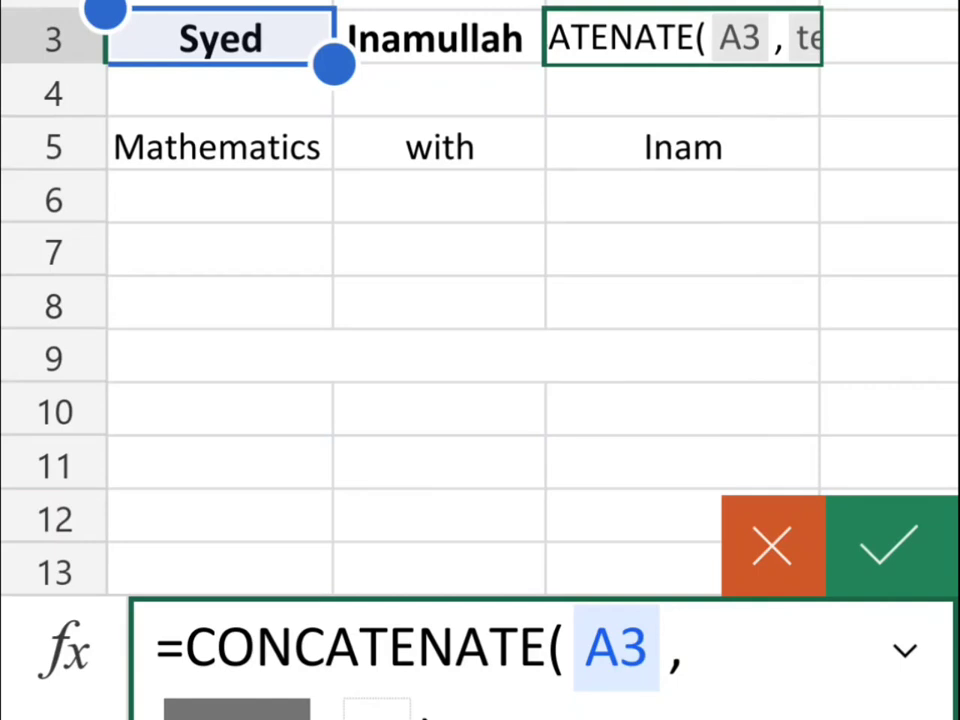
pyautogui.click(440, 38)
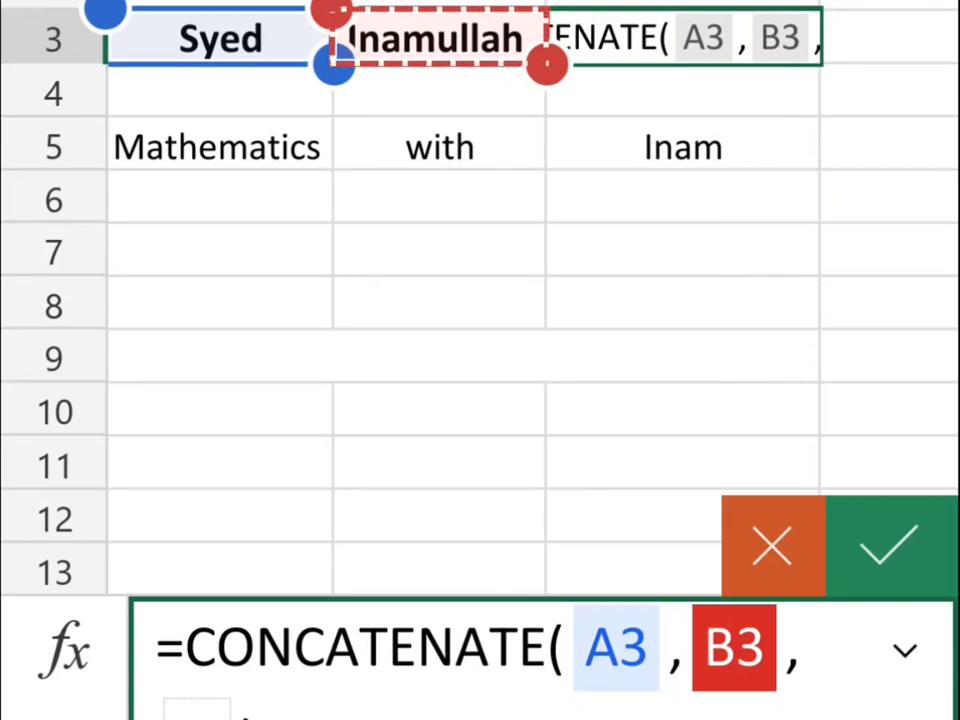
pyautogui.press('Return')
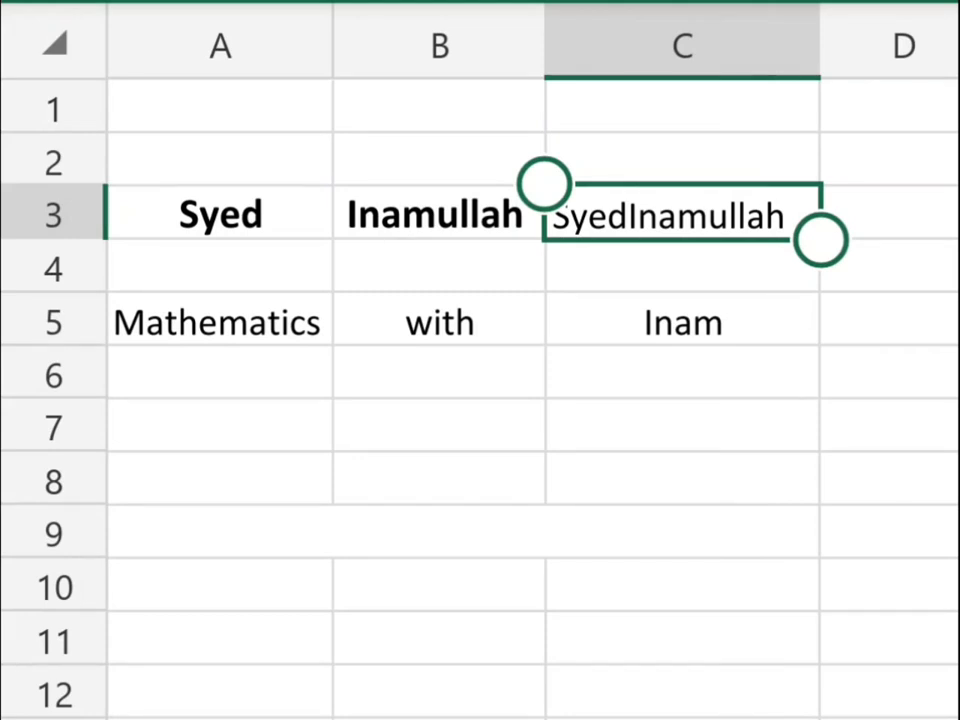
pyautogui.click(682, 265)
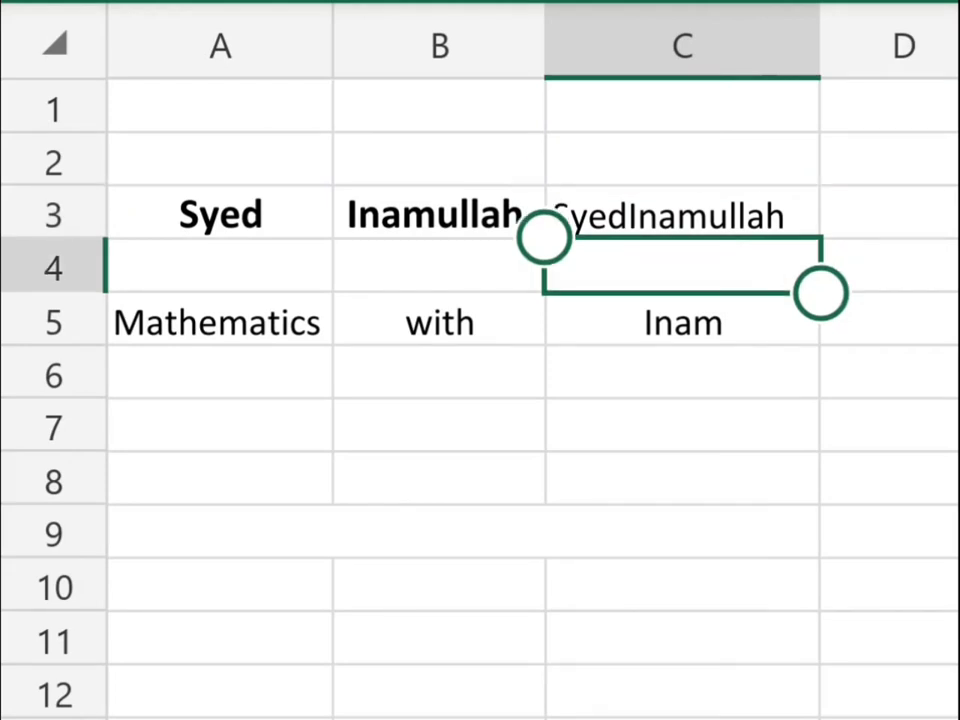
# Start a CONCATENATE formula in C4 with A3 as the first text
pyautogui.doubleClick(682, 265)
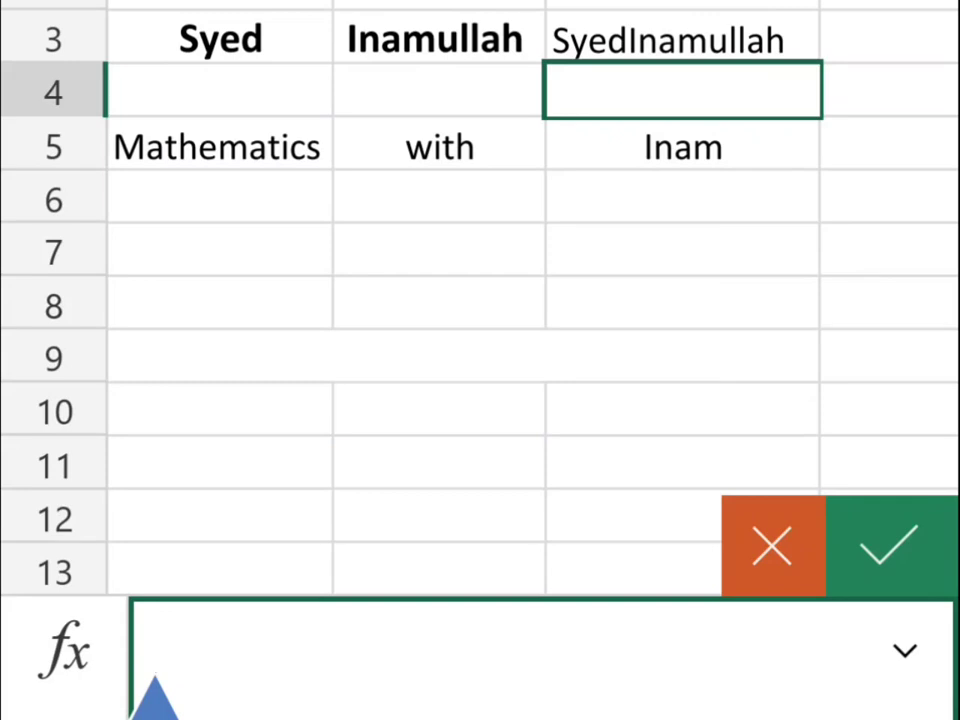
pyautogui.write('=')
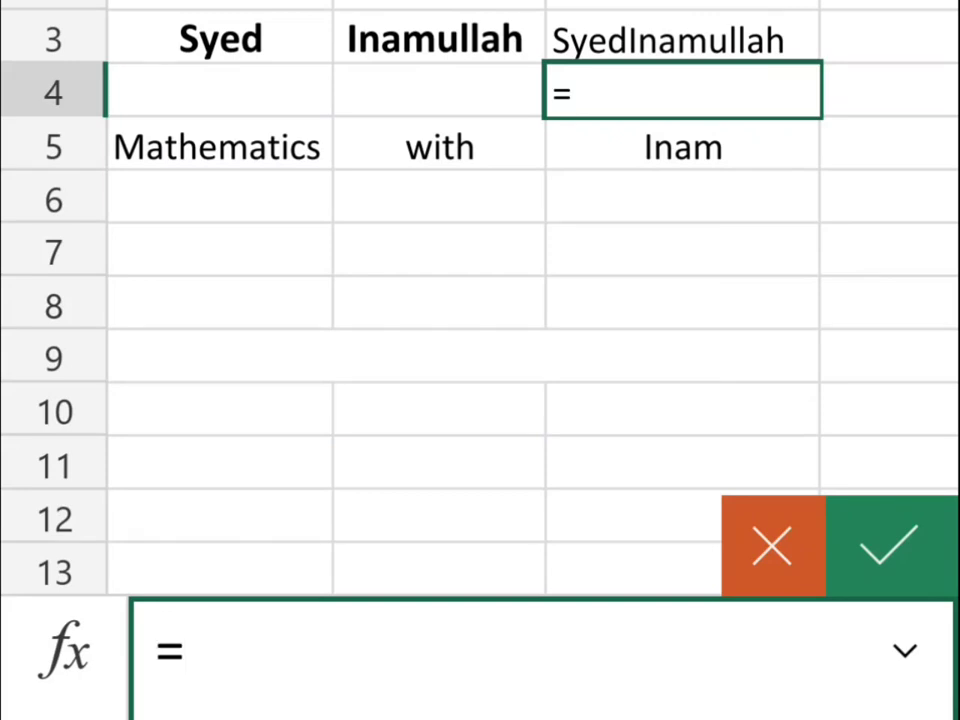
pyautogui.write('con')
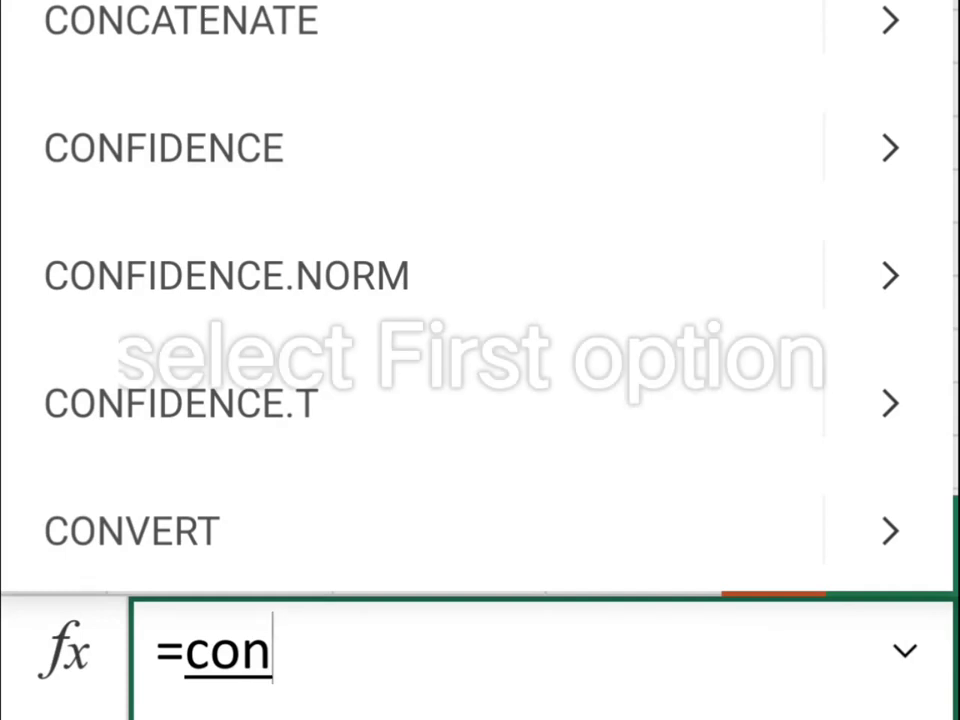
pyautogui.click(180, 20)
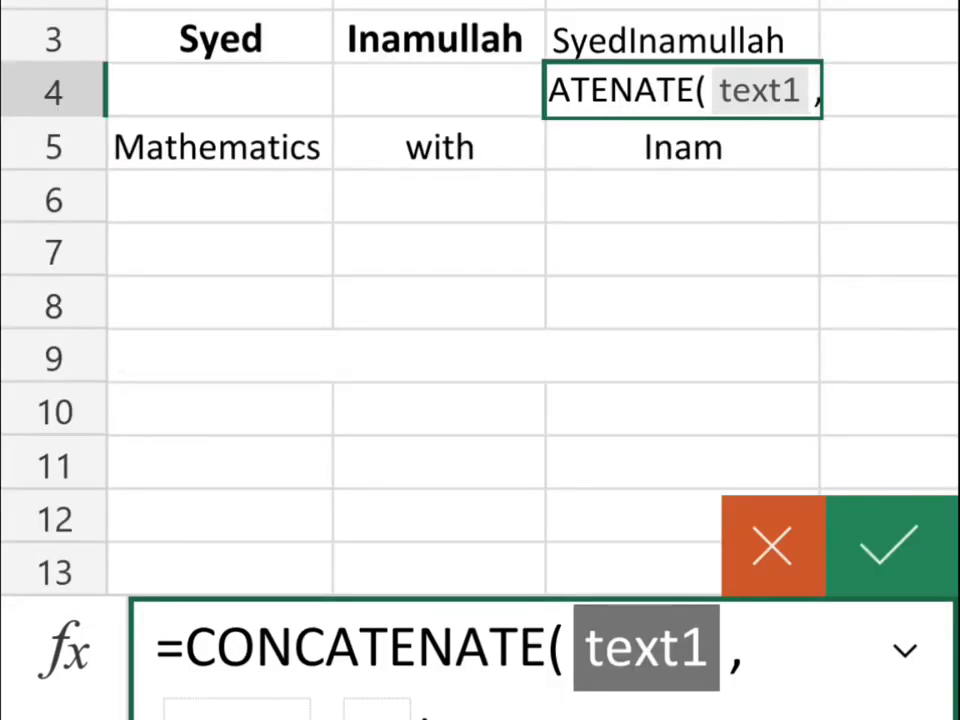
pyautogui.click(220, 38)
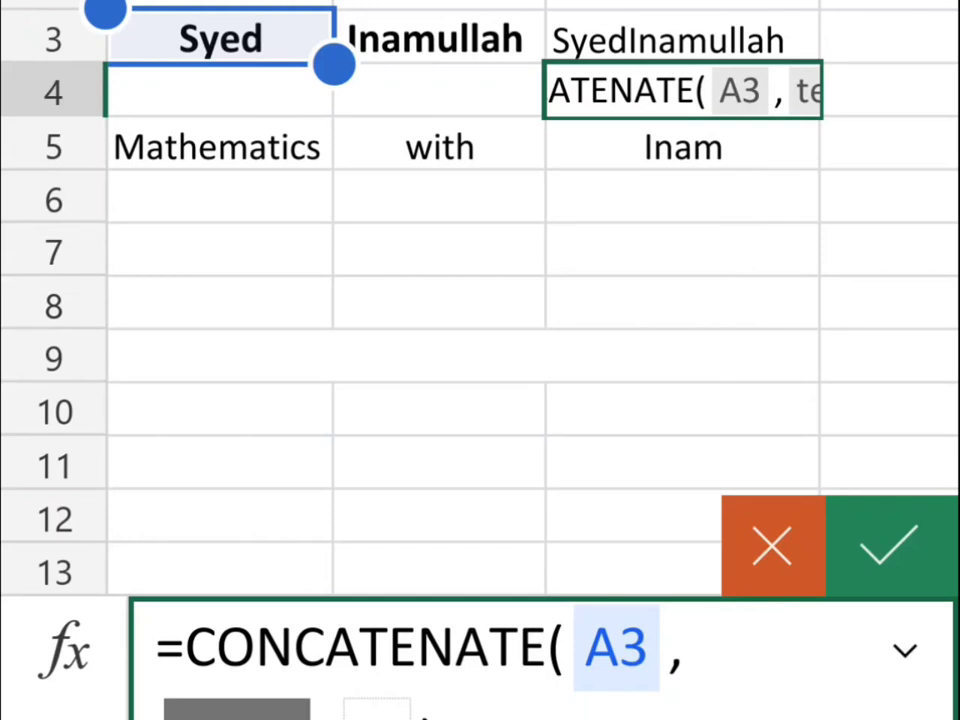
# Add a quoted space and B3, correcting autocorrect, and commit =CONCATENATE(A3," ",B3)
pyautogui.write('".')
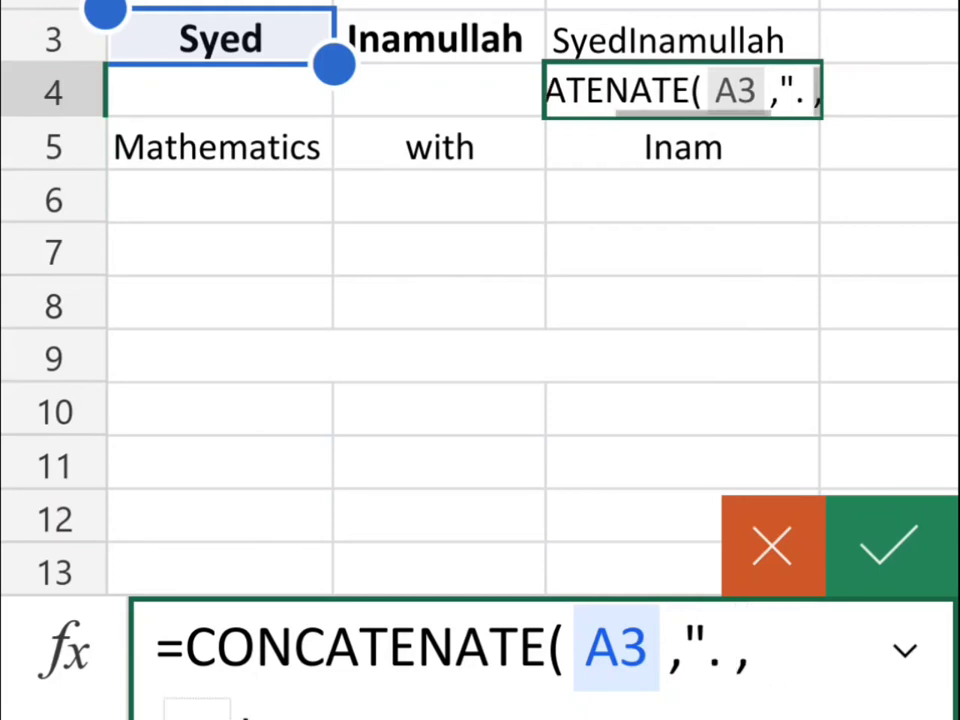
pyautogui.press('BackSpace')
pyautogui.write('.')
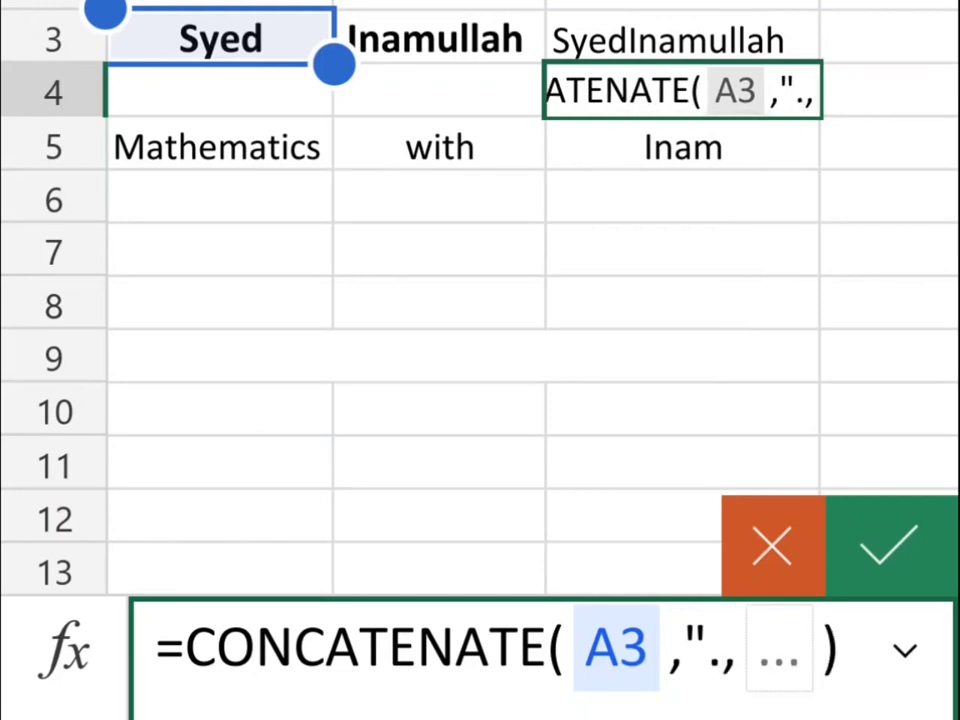
pyautogui.press('BackSpace')
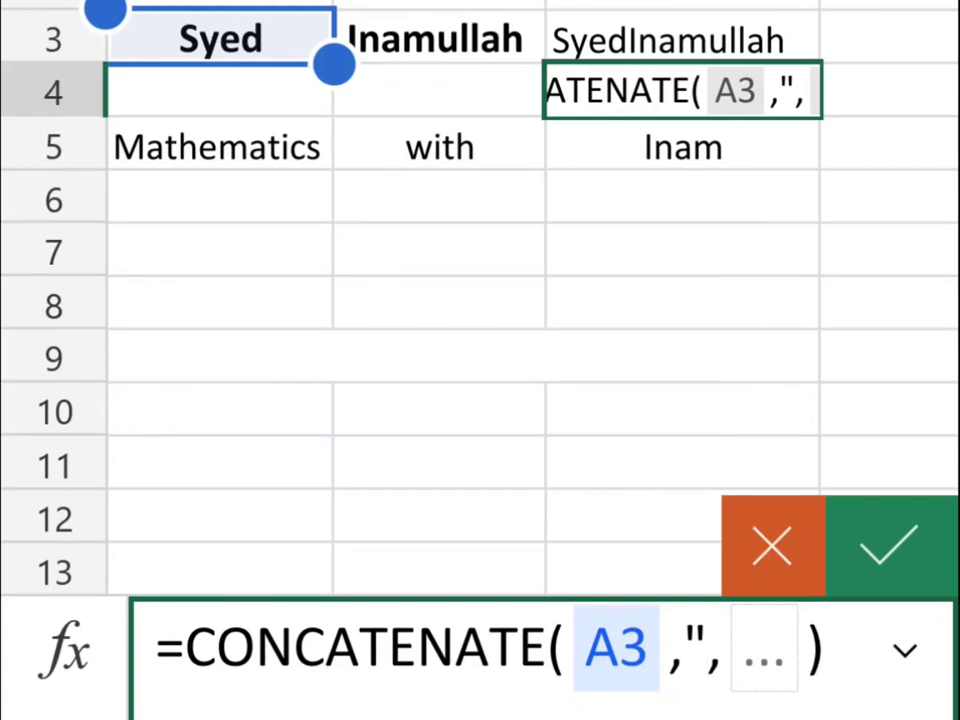
pyautogui.write('"')
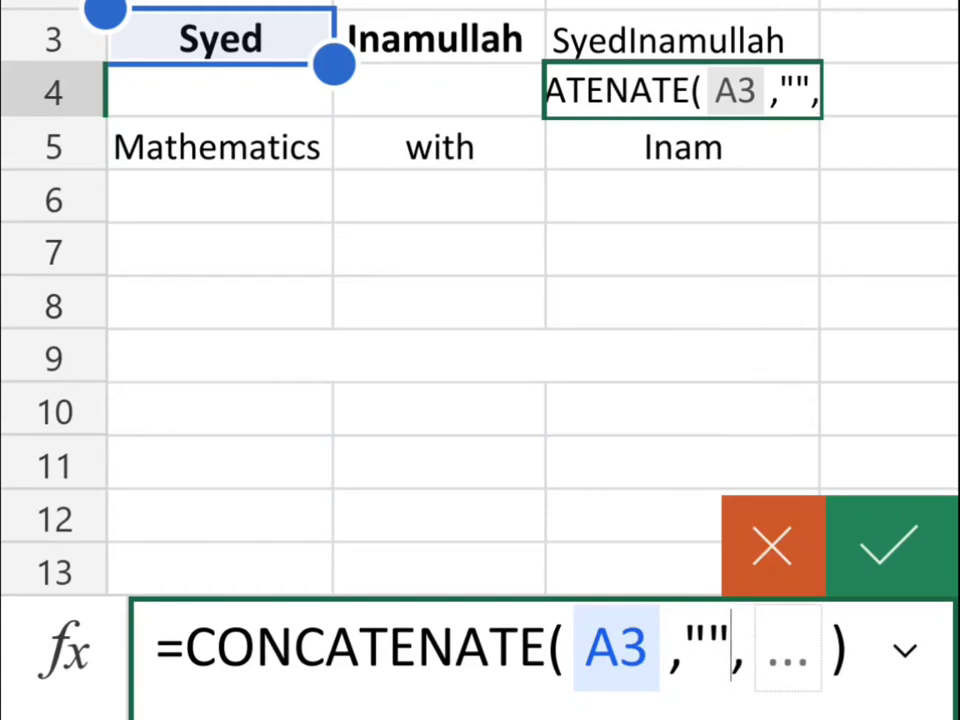
pyautogui.press('BackSpace')
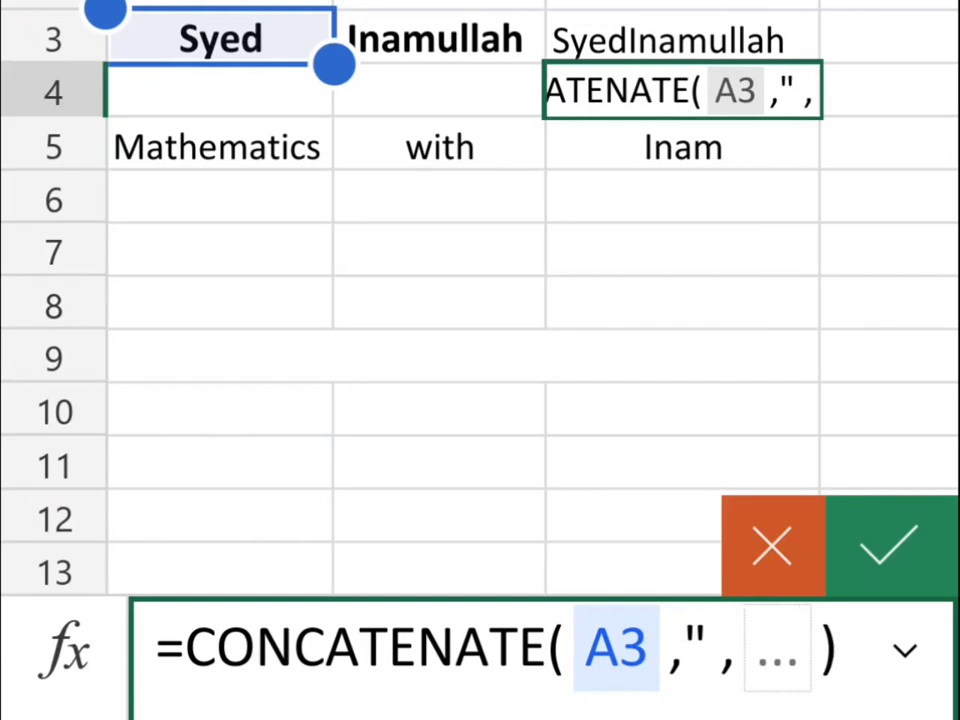
pyautogui.write('"')
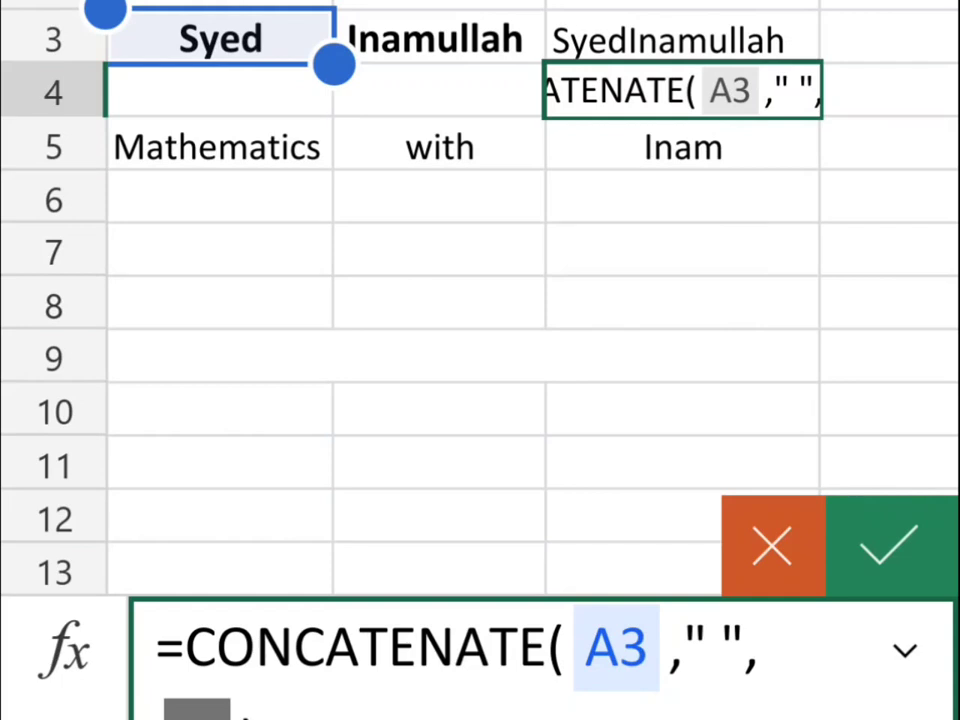
pyautogui.click(440, 38)
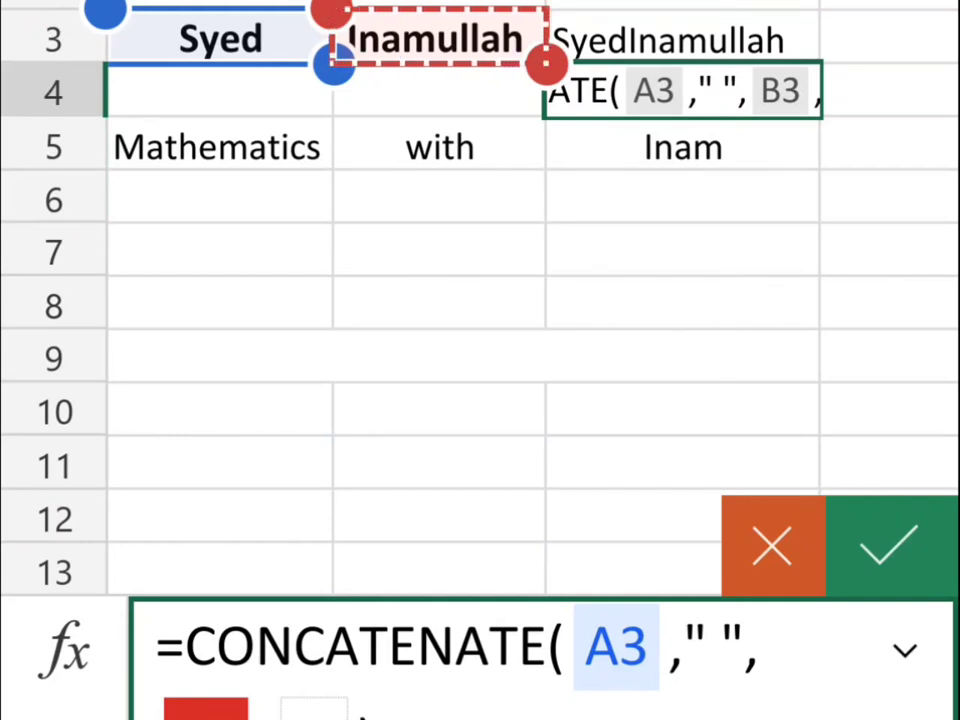
pyautogui.click(890, 545)
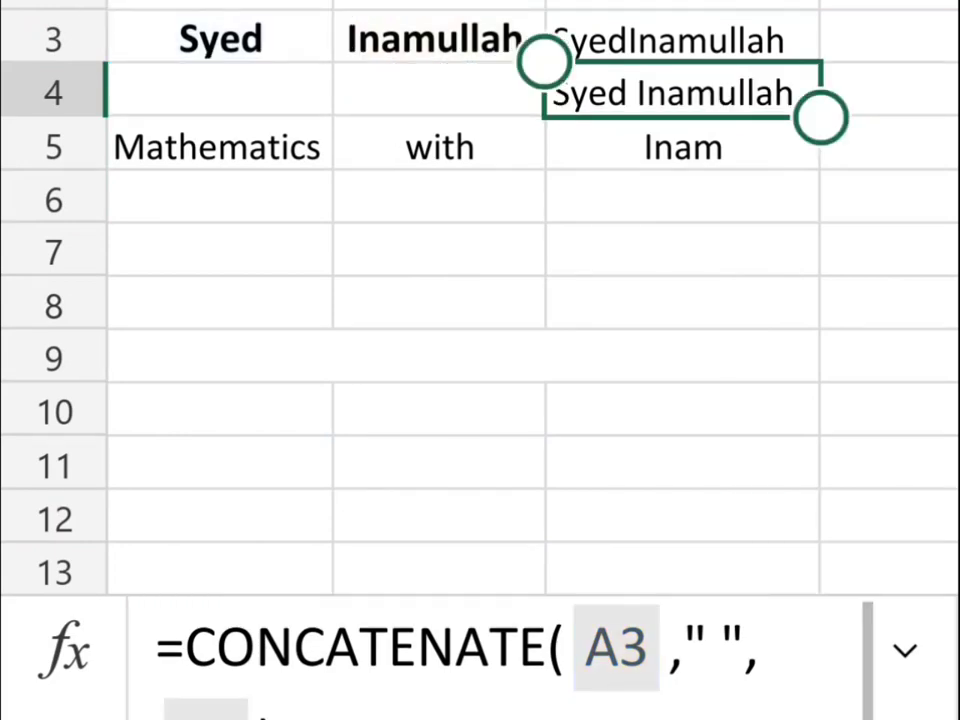
pyautogui.click(682, 425)
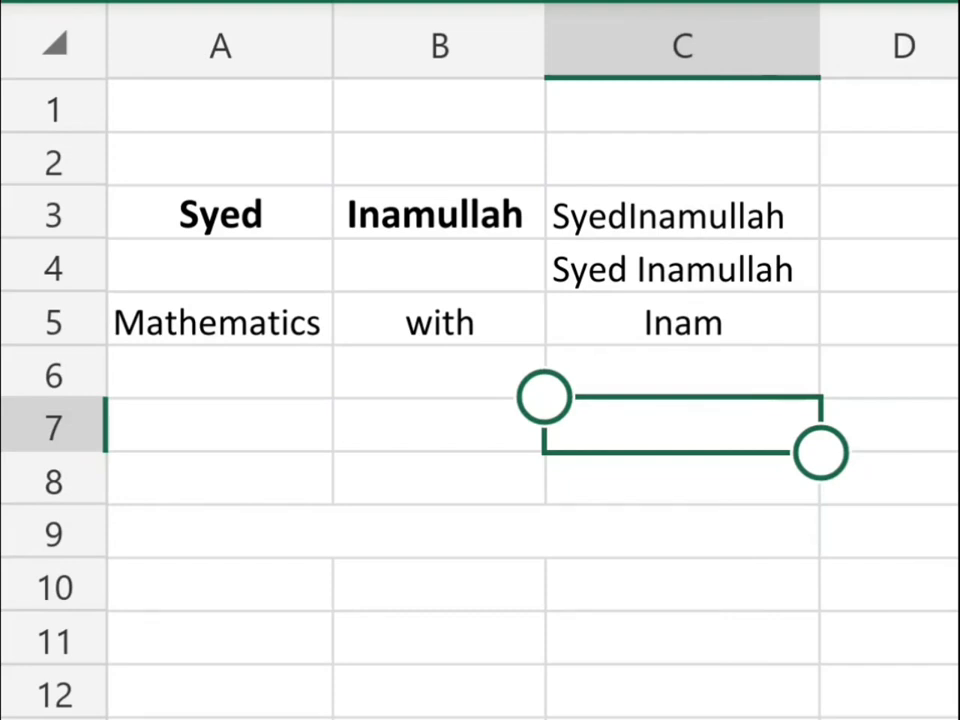
# Select the merged A9:C9 cell and start editing it
pyautogui.moveTo(220, 530); pyautogui.dragTo(683, 530)
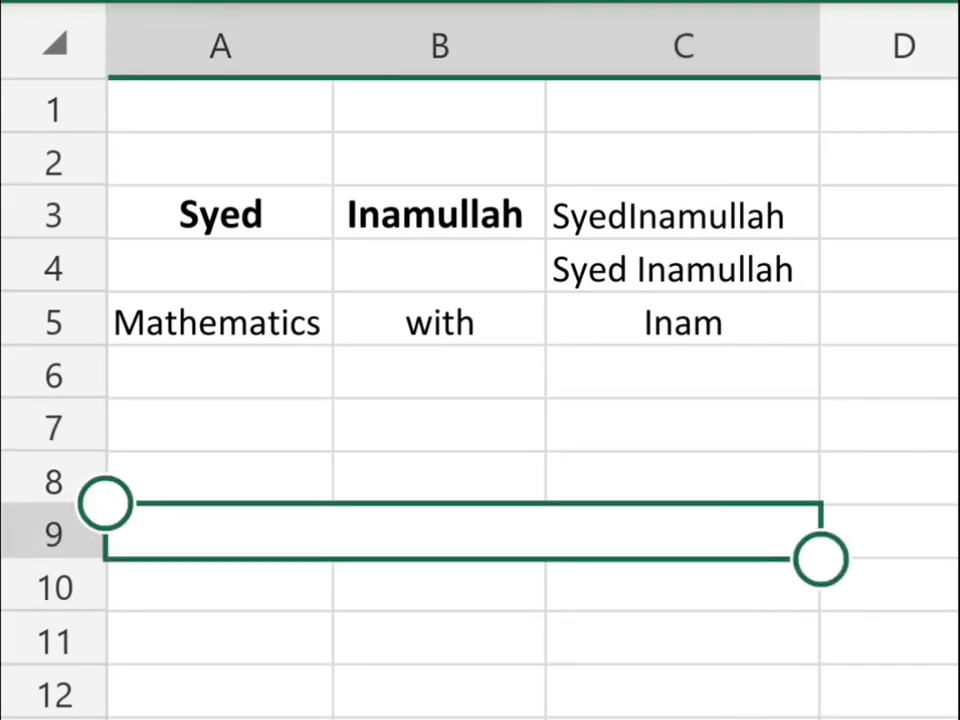
pyautogui.doubleClick(463, 530)
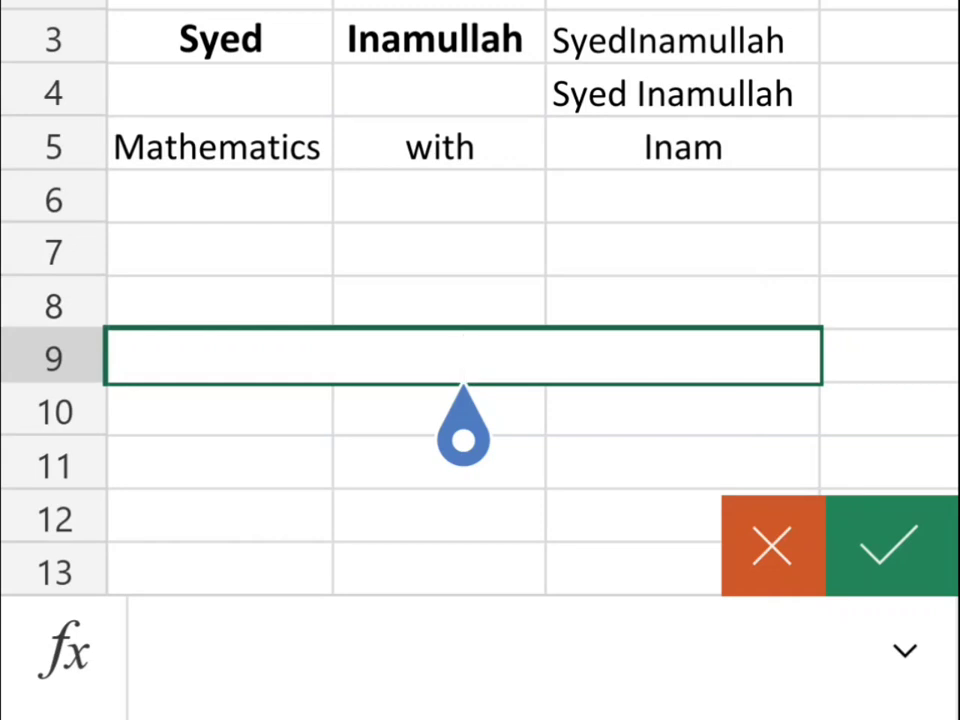
# Enter =CONCATENATE(A5," ",B5," ",C5) in row 9 to show 'Mathematics with Inam'
pyautogui.write('=')
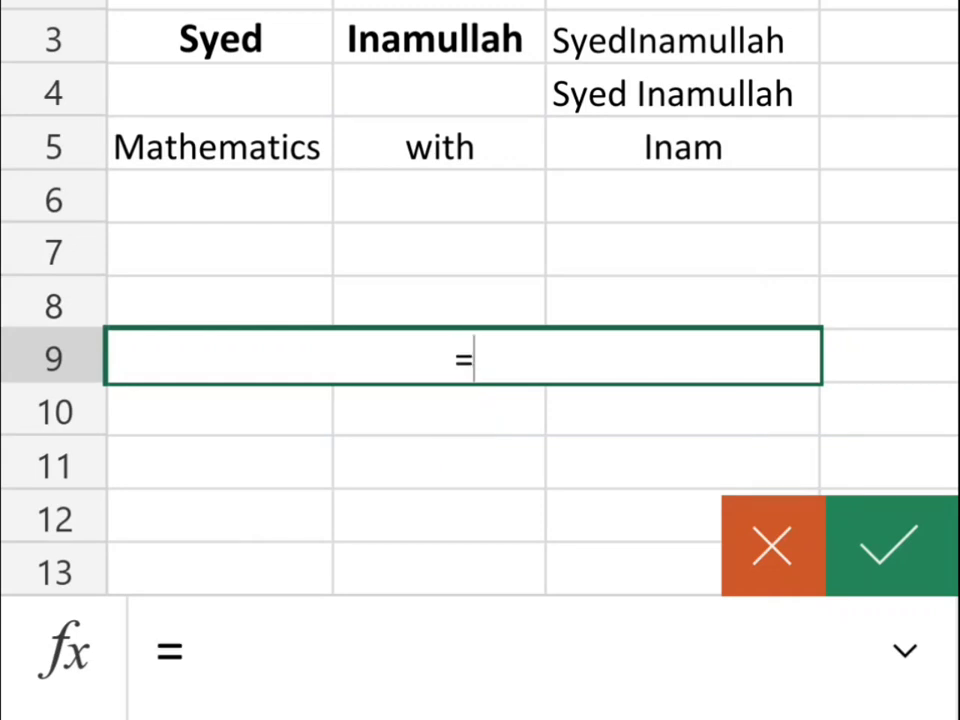
pyautogui.write('c')
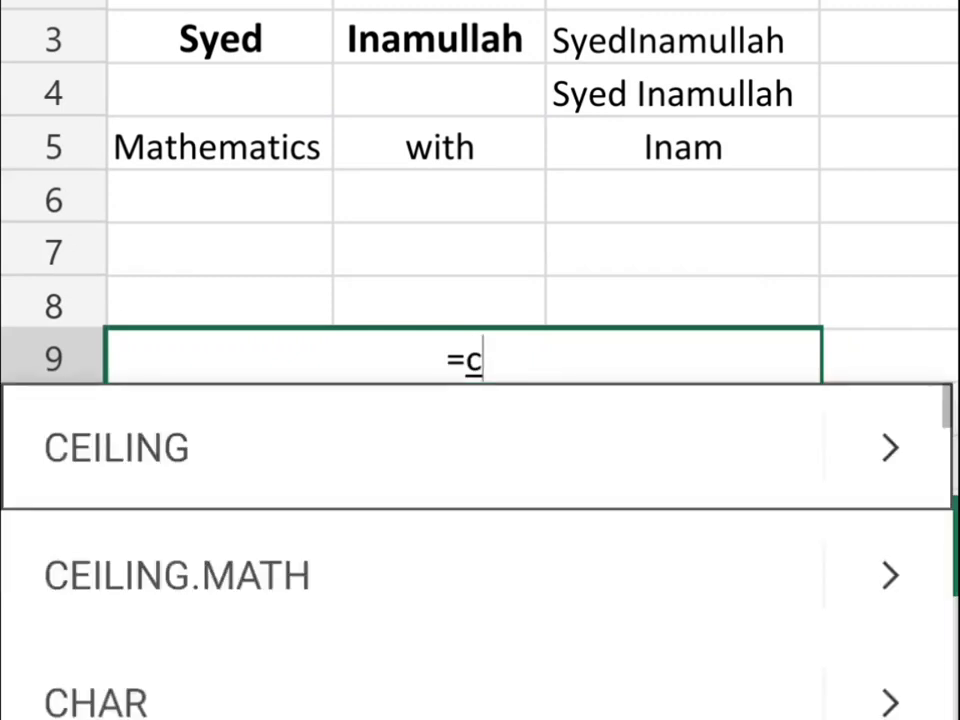
pyautogui.write('on')
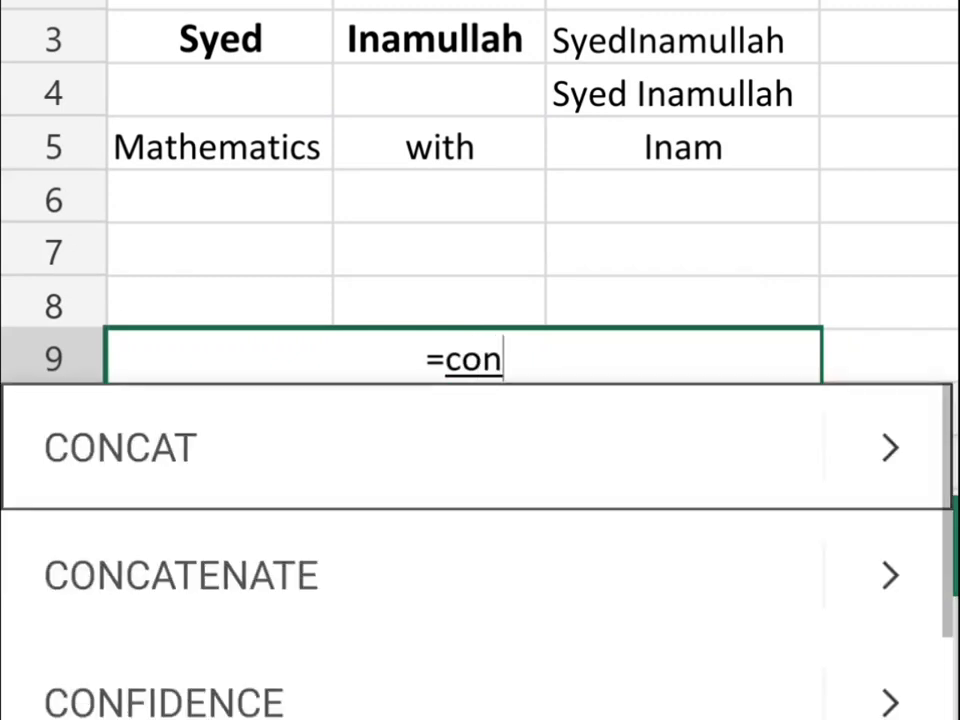
pyautogui.click(180, 575)
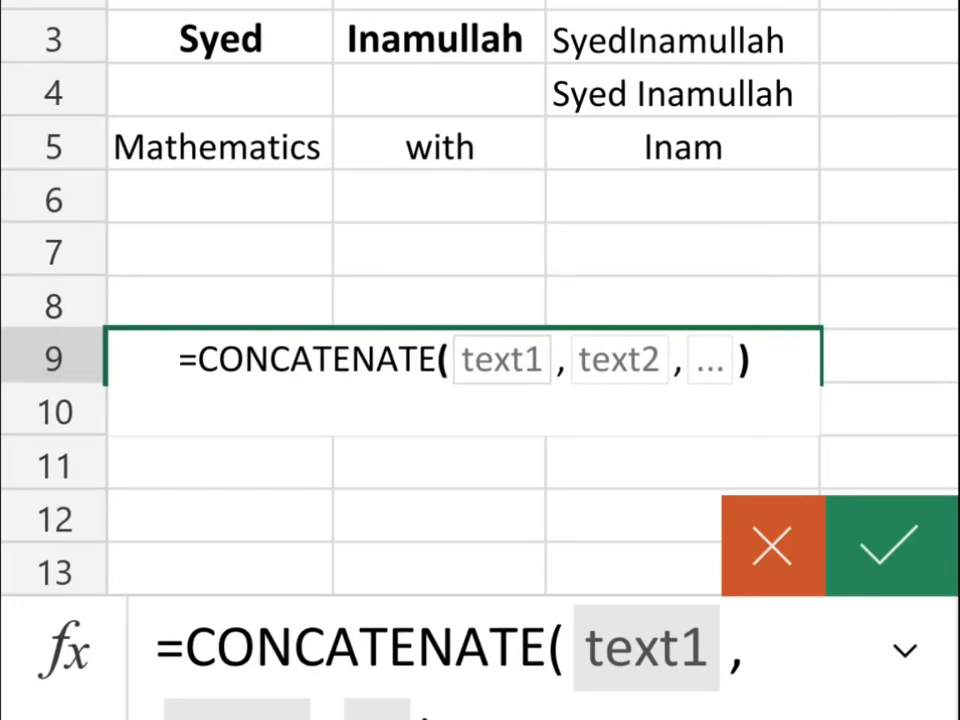
pyautogui.click(53, 200)
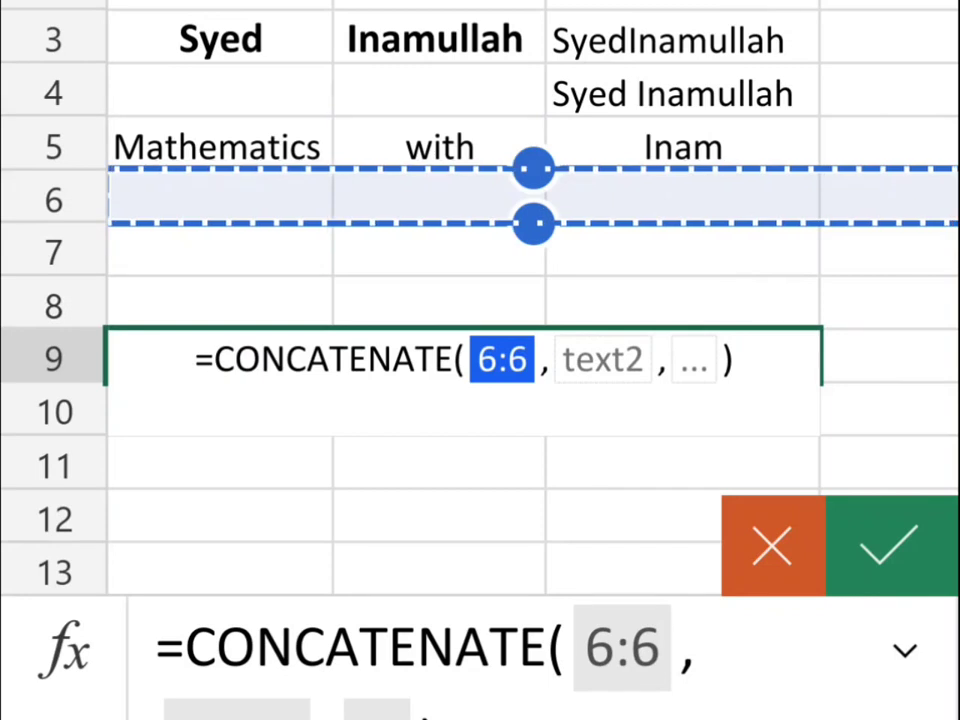
pyautogui.click(220, 147)
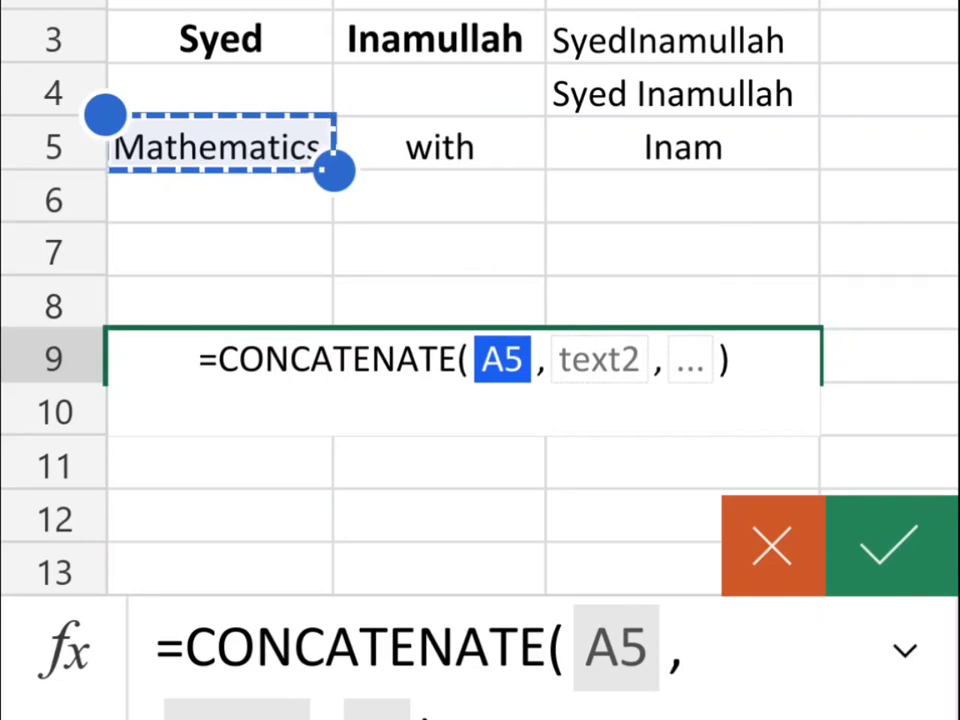
pyautogui.click(598, 358)
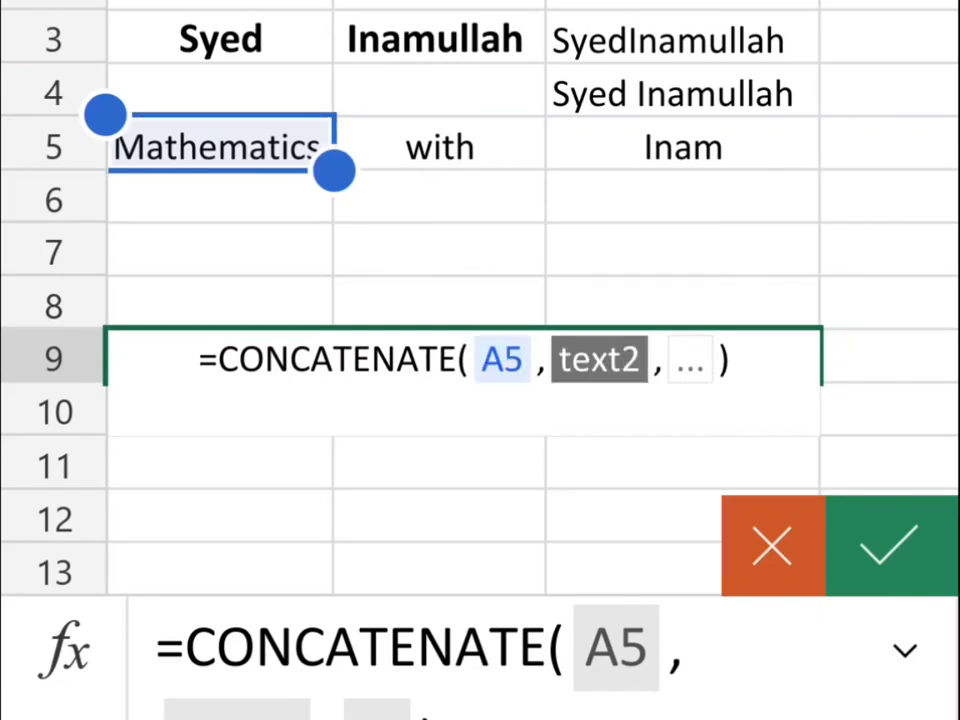
pyautogui.write('" ')
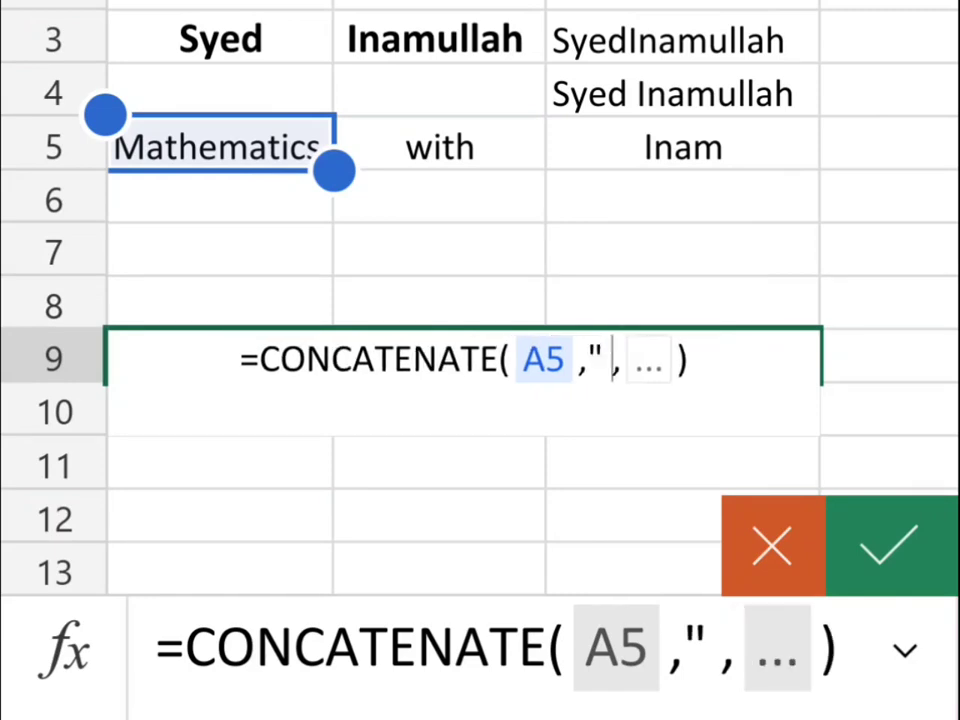
pyautogui.write('"')
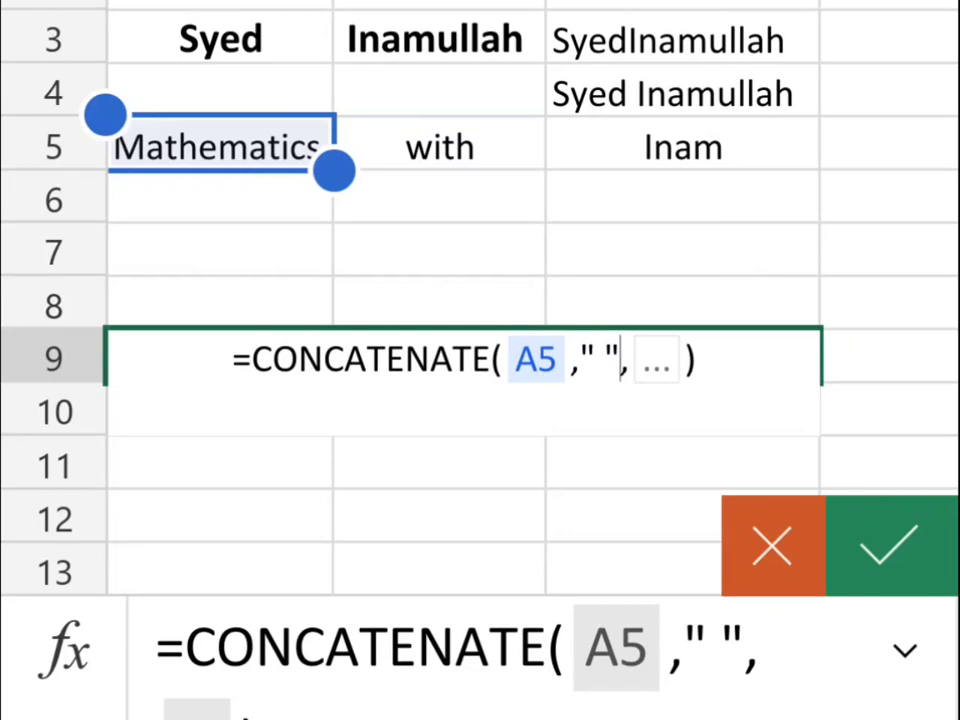
pyautogui.write(',')
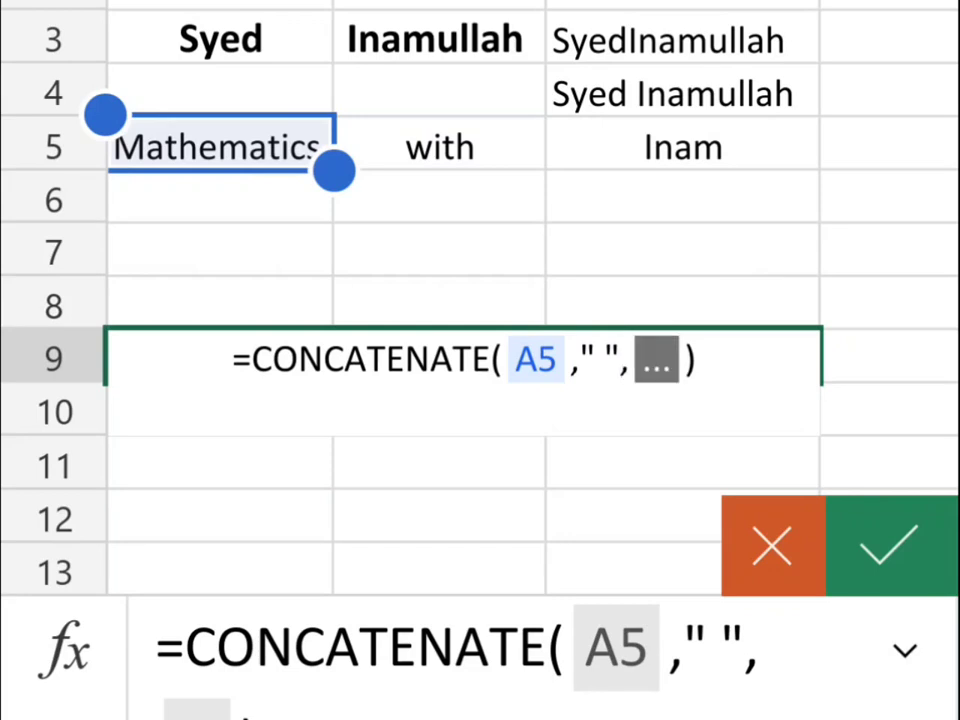
pyautogui.click(440, 147)
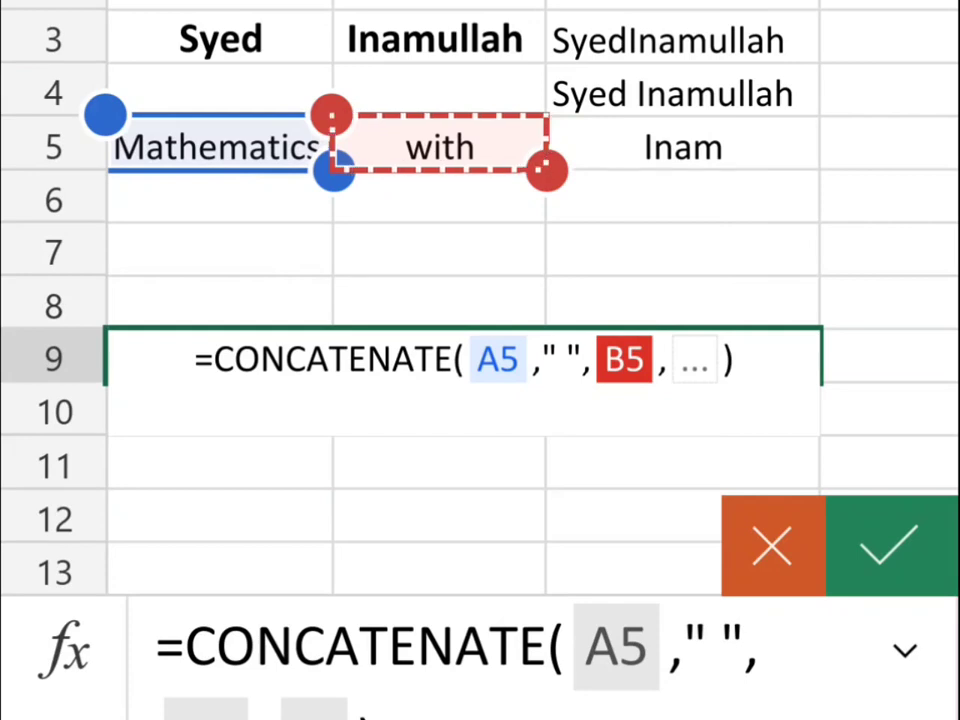
pyautogui.write(',')
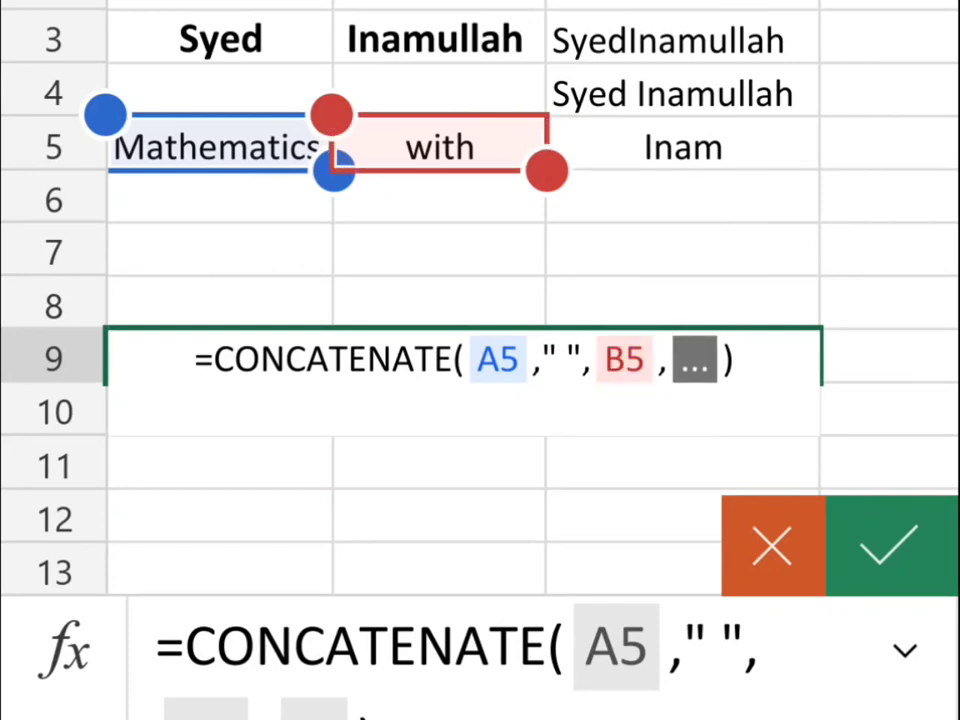
pyautogui.write('"')
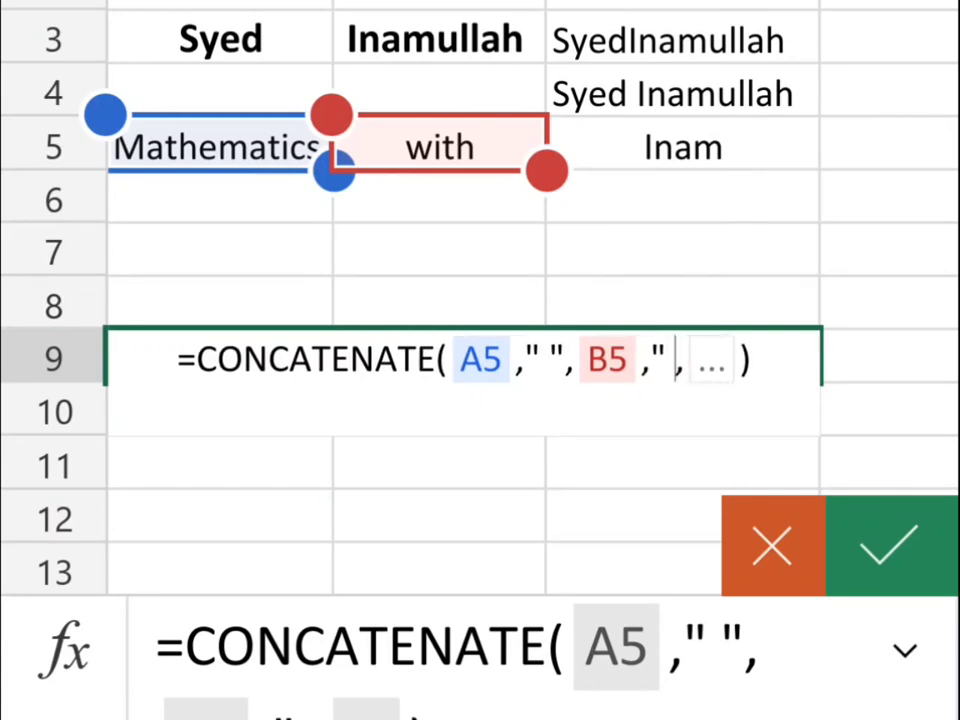
pyautogui.write(' "')
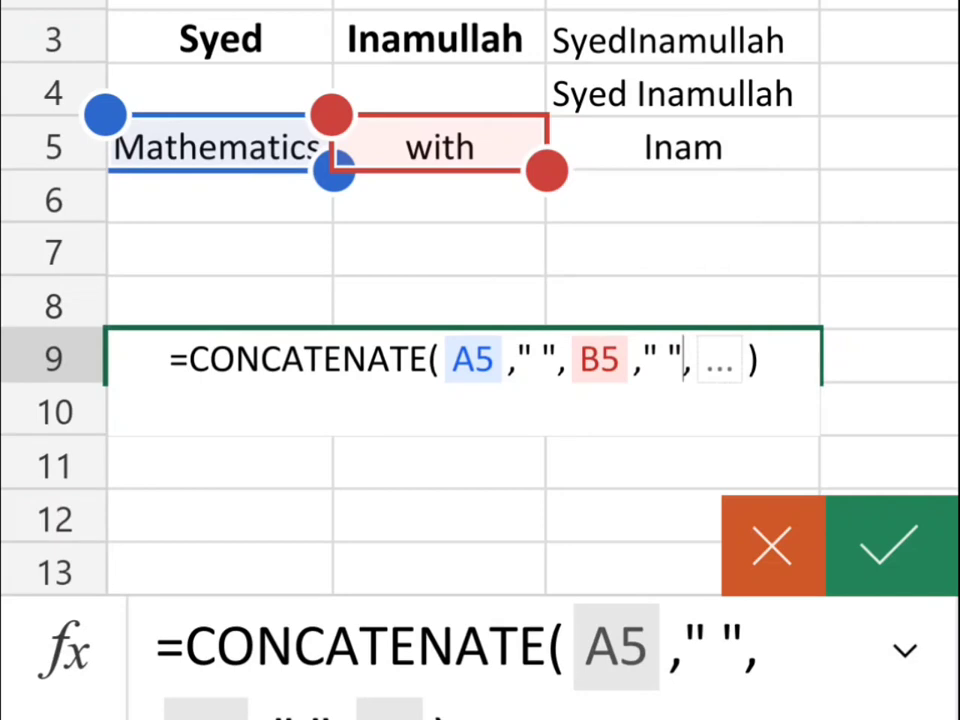
pyautogui.write(',')
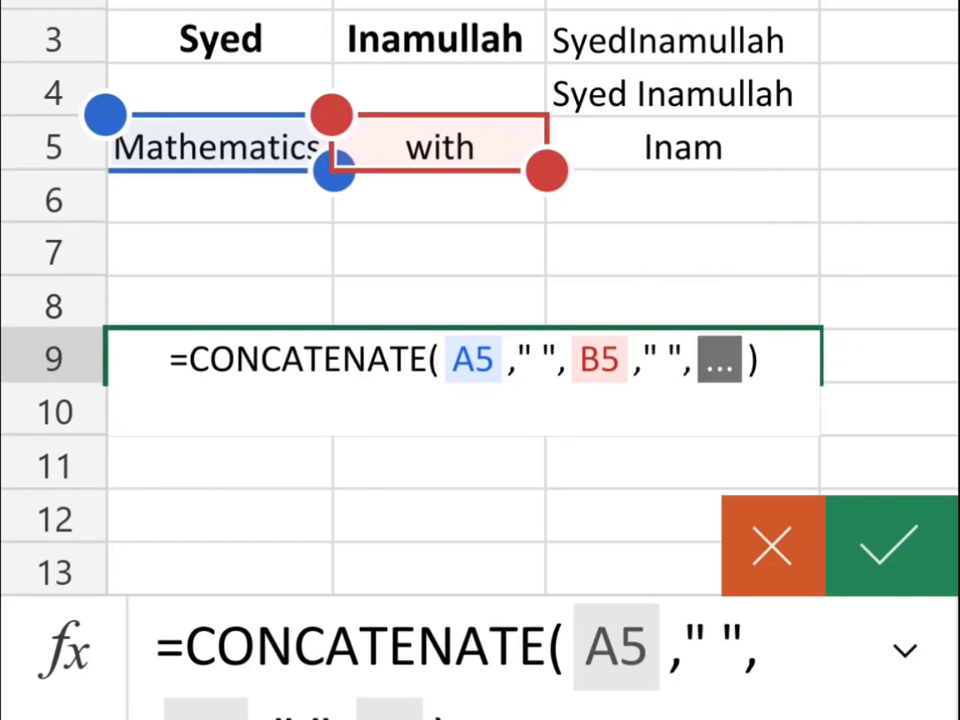
pyautogui.click(683, 147)
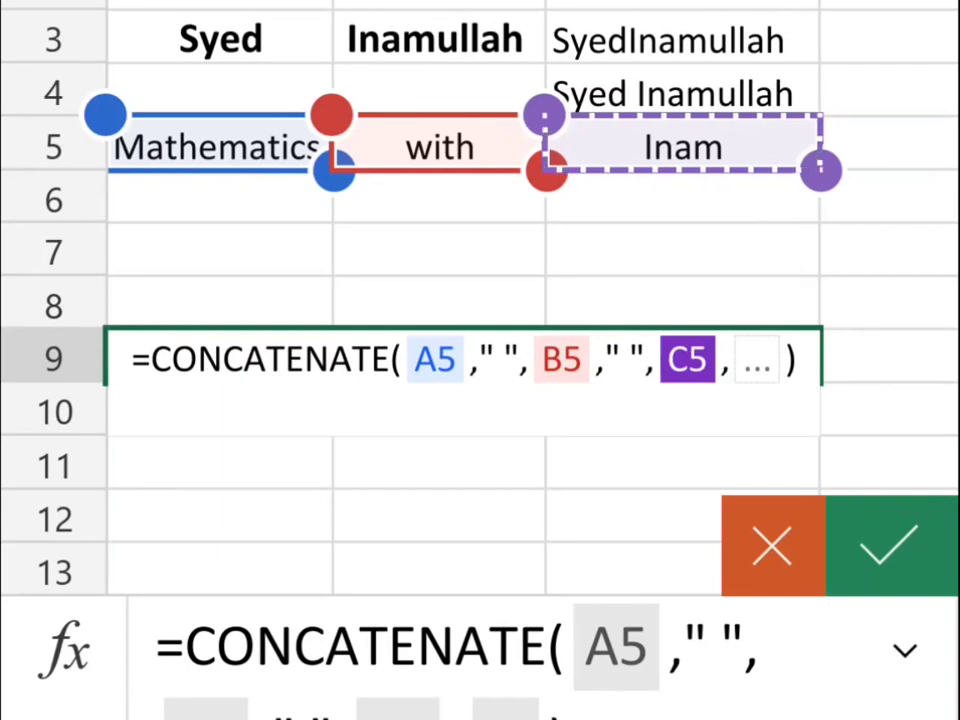
pyautogui.press('Return')
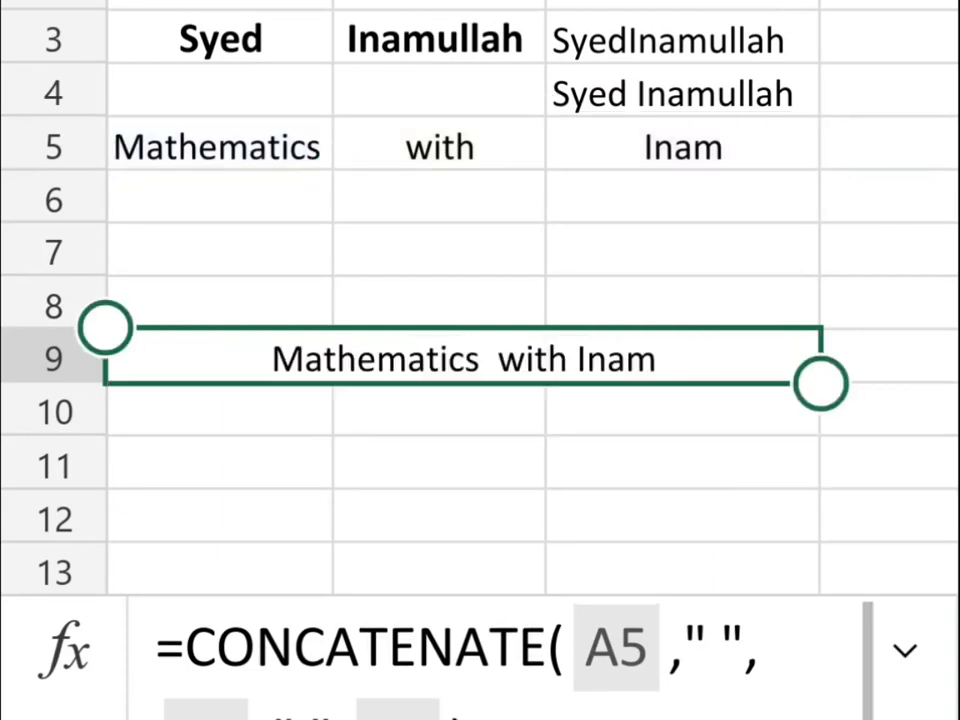